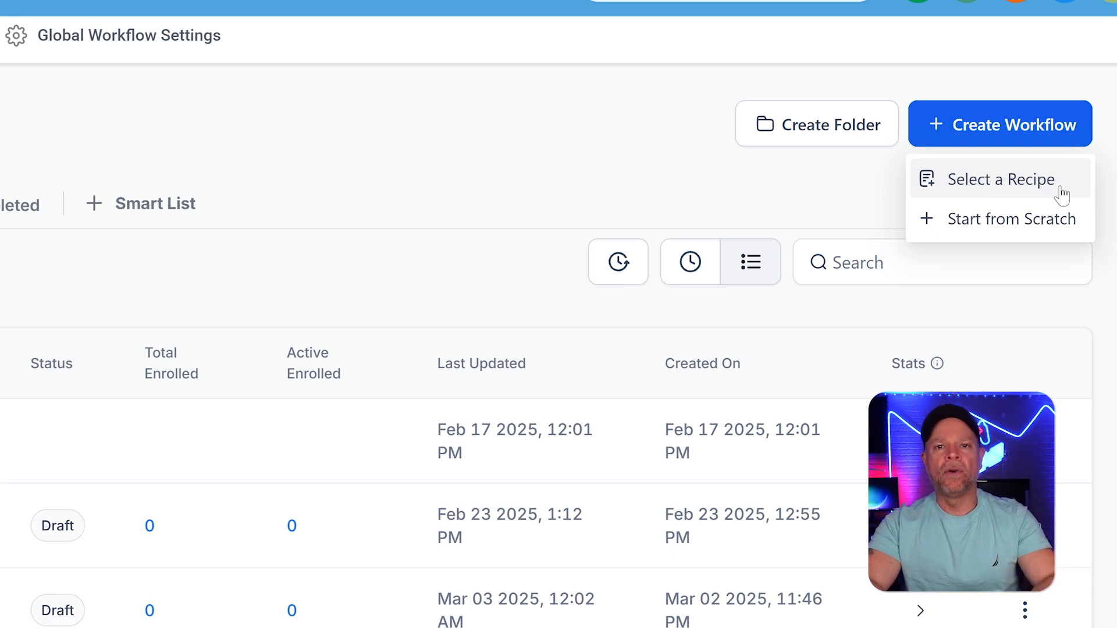
Create a new workflow from the WhatsApp Delivery Status recipe.
{"action": "left_click", "coordinate": [1060, 189]}
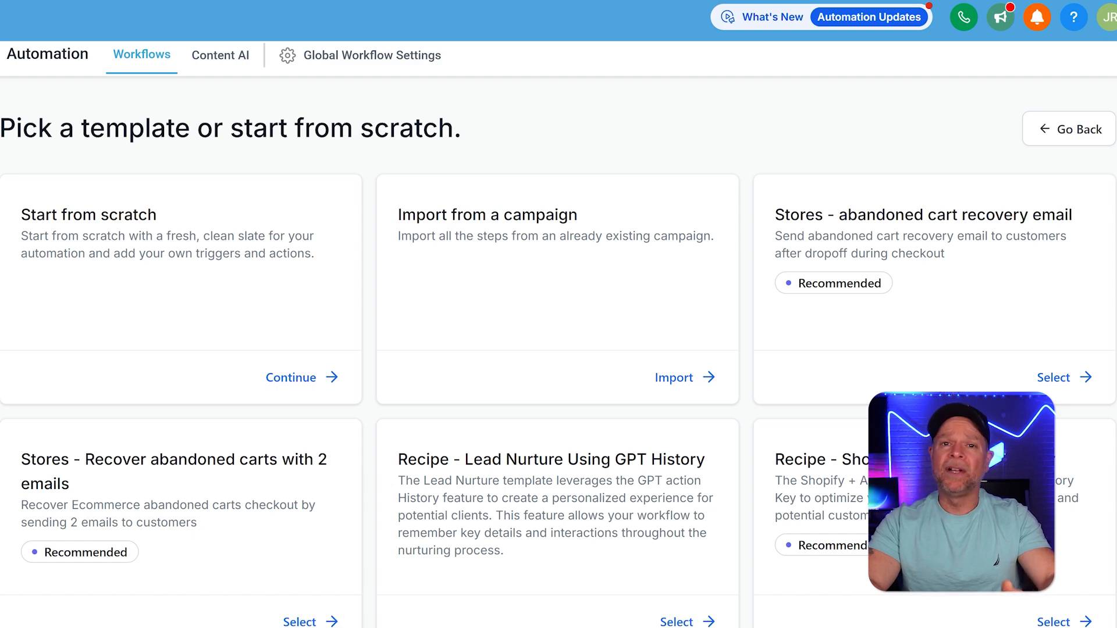
{"action": "scroll", "coordinate": [559, 361], "scroll_direction": "down", "scroll_amount": 5}
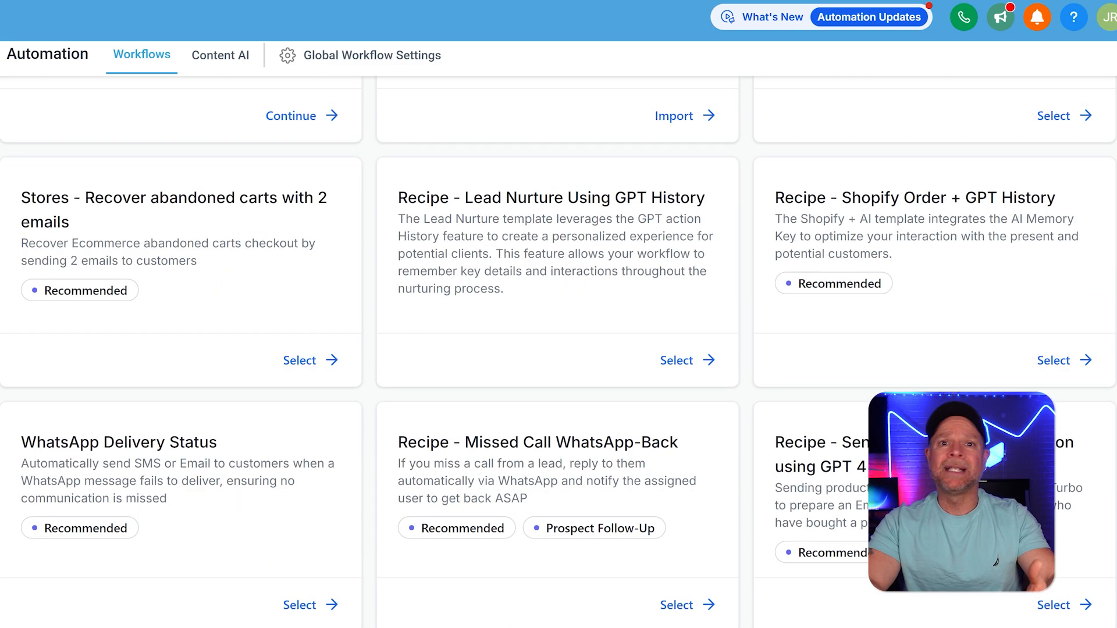
{"action": "scroll", "coordinate": [559, 349], "scroll_direction": "down", "scroll_amount": 2}
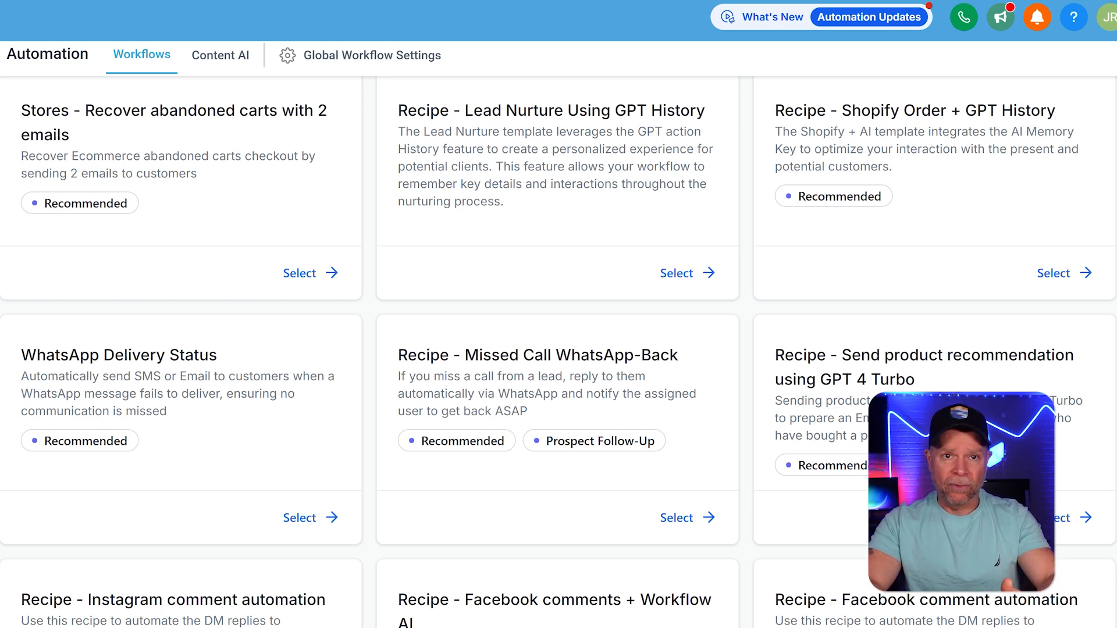
{"action": "left_click", "coordinate": [308, 519]}
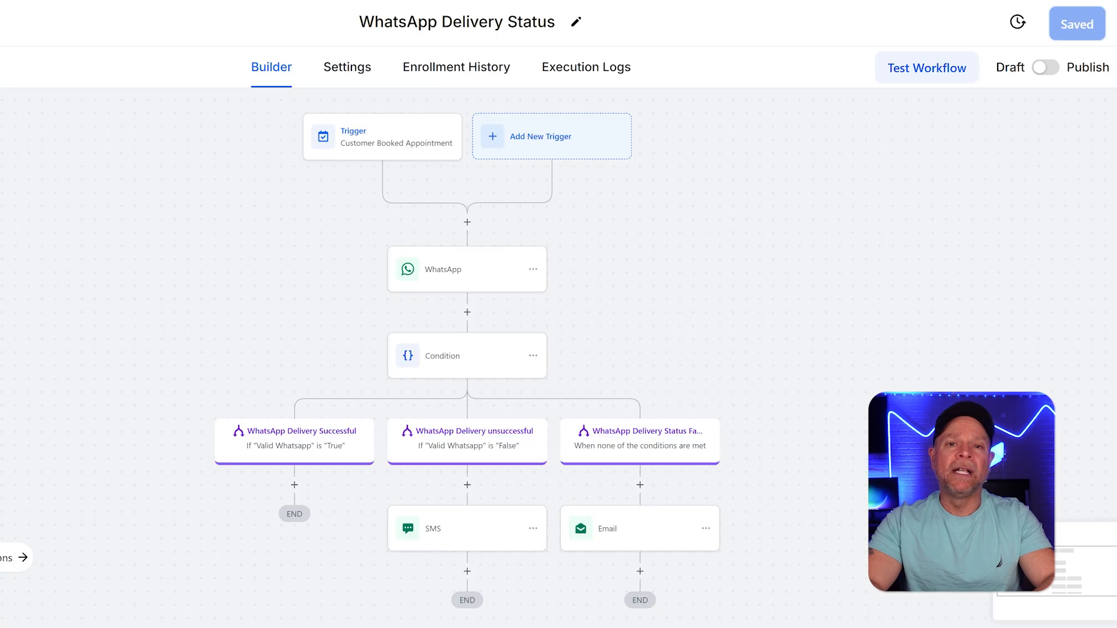
Examine the recipe's workflow layout, from the trigger through the WhatsApp action and condition to its branches.
{"action": "scroll", "coordinate": [588, 182], "scroll_direction": "up", "scroll_amount": 1}
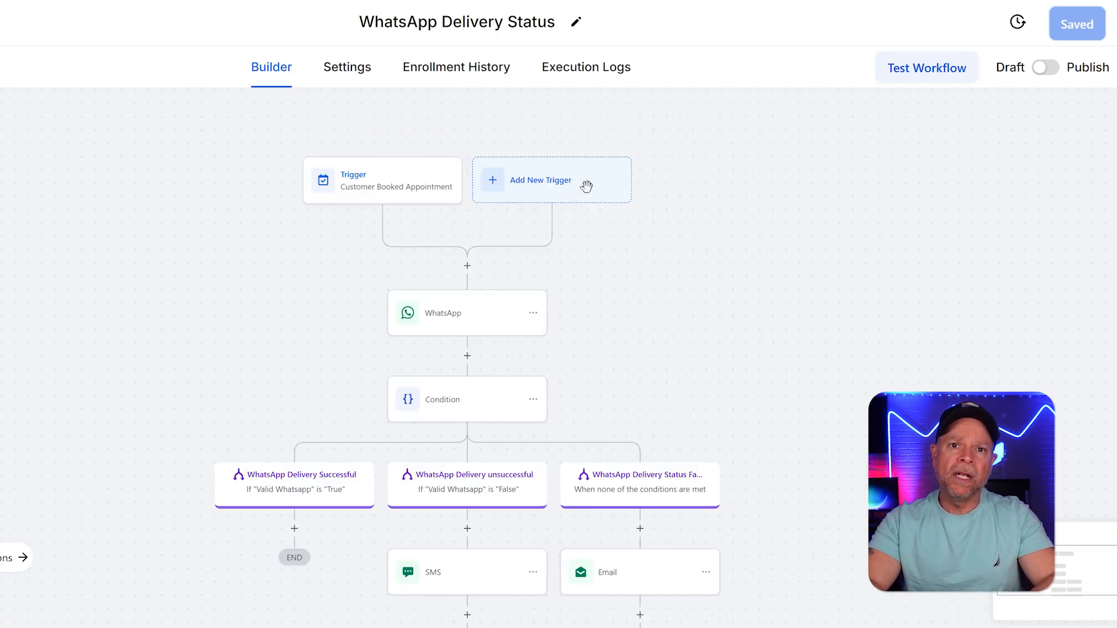
{"action": "scroll", "coordinate": [586, 186], "scroll_direction": "up", "scroll_amount": 1}
{"action": "scroll", "coordinate": [587, 186], "scroll_direction": "down", "scroll_amount": 2}
{"action": "scroll", "coordinate": [587, 186], "scroll_direction": "up", "scroll_amount": 4}
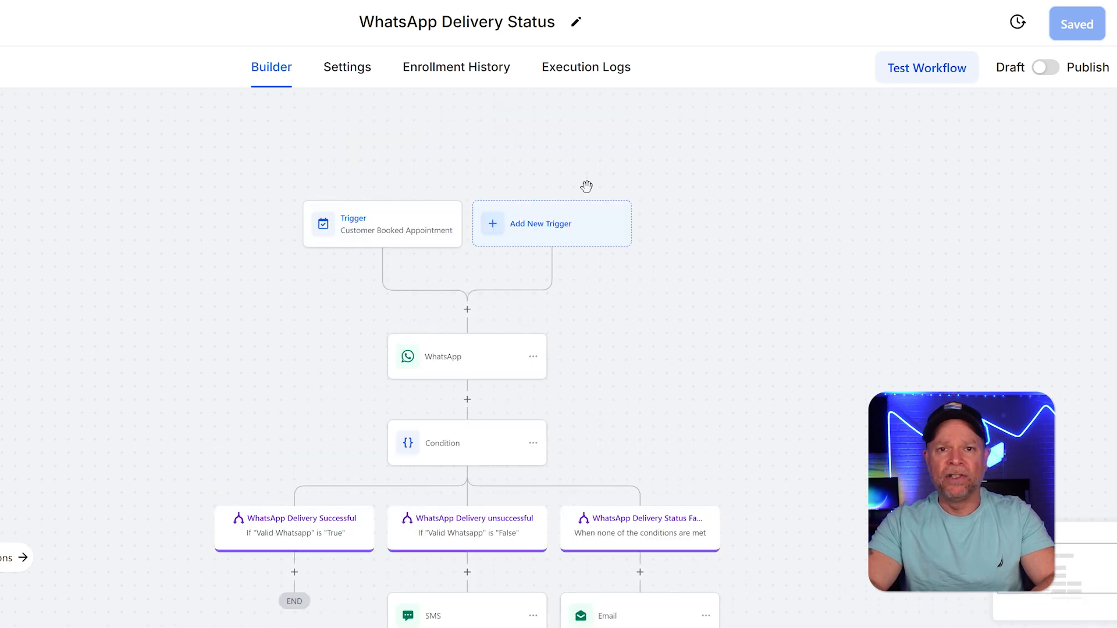
{"action": "scroll", "coordinate": [586, 186], "scroll_direction": "down", "scroll_amount": 3}
{"action": "scroll", "coordinate": [586, 186], "scroll_direction": "down", "scroll_amount": 1}
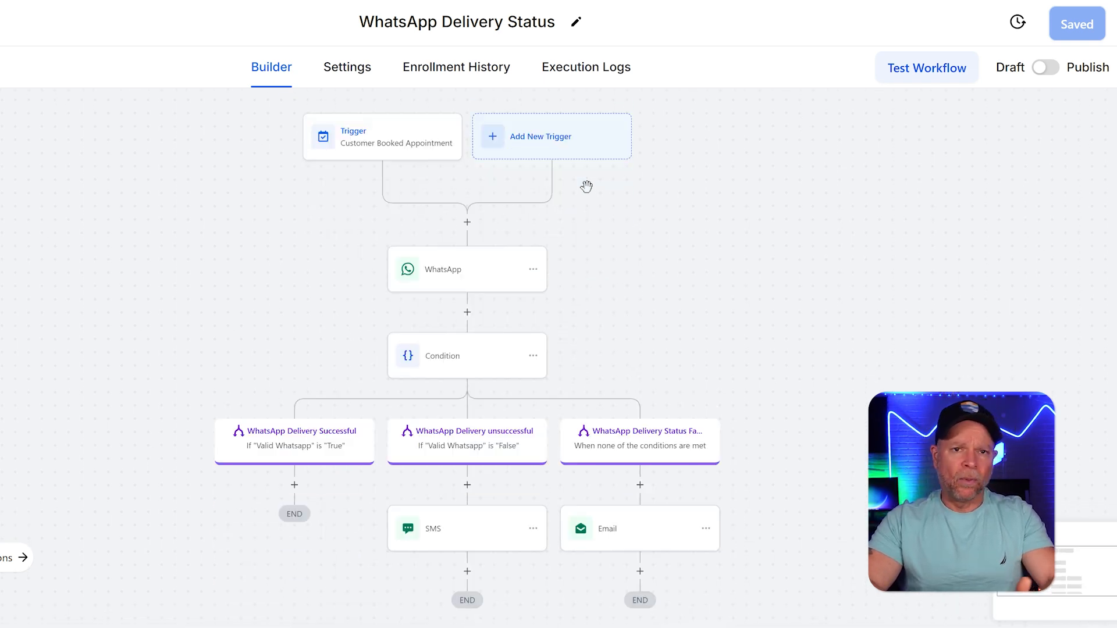
{"action": "left_click", "coordinate": [1, 278]}
{"action": "left_click", "coordinate": [2, 277]}
{"action": "left_click", "coordinate": [1, 277]}
{"action": "scroll", "coordinate": [44, 277], "scroll_direction": "up", "scroll_amount": 5}
{"action": "scroll", "coordinate": [44, 277], "scroll_direction": "down", "scroll_amount": 9}
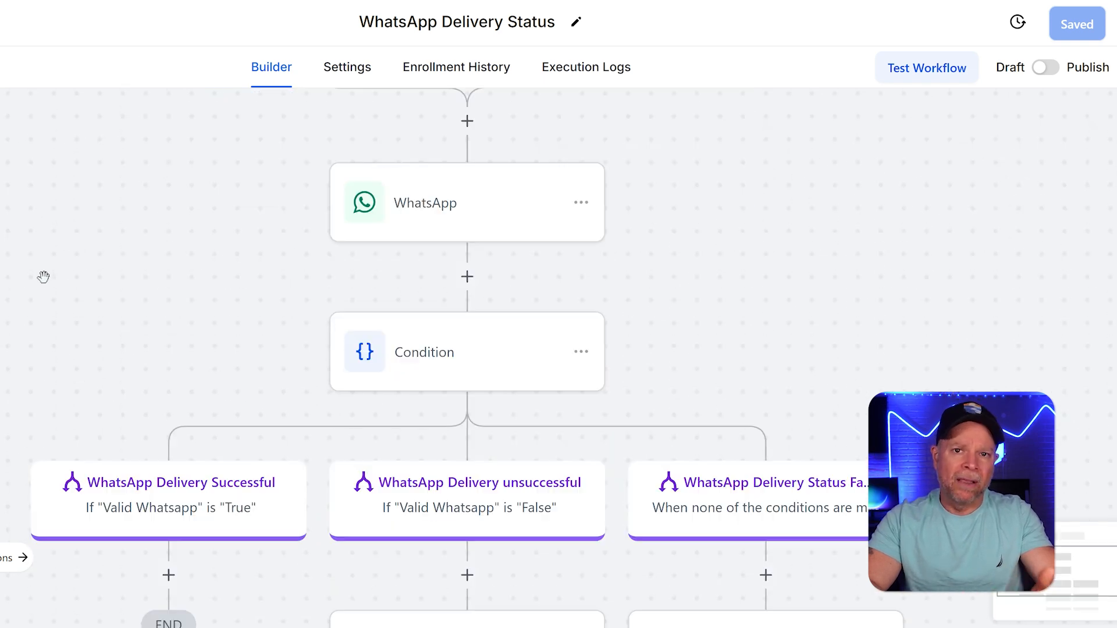
{"action": "scroll", "coordinate": [43, 275], "scroll_direction": "up", "scroll_amount": 5}
{"action": "scroll", "coordinate": [44, 275], "scroll_direction": "up", "scroll_amount": 5}
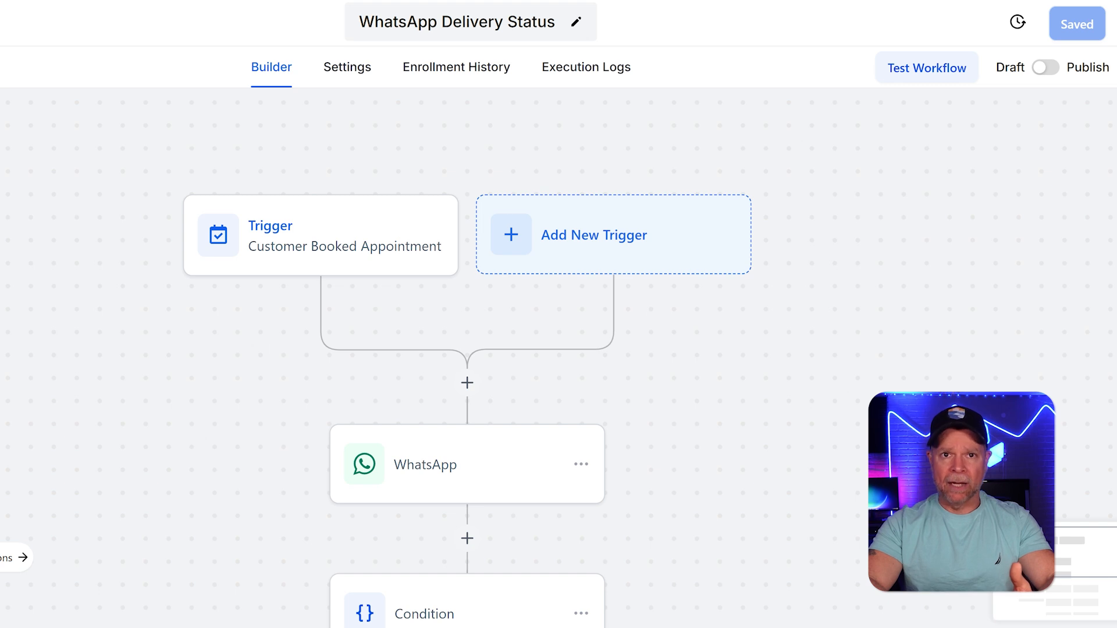
Rename the workflow as WhatsApp Notification Flow.
{"action": "triple_click", "coordinate": [546, 22]}
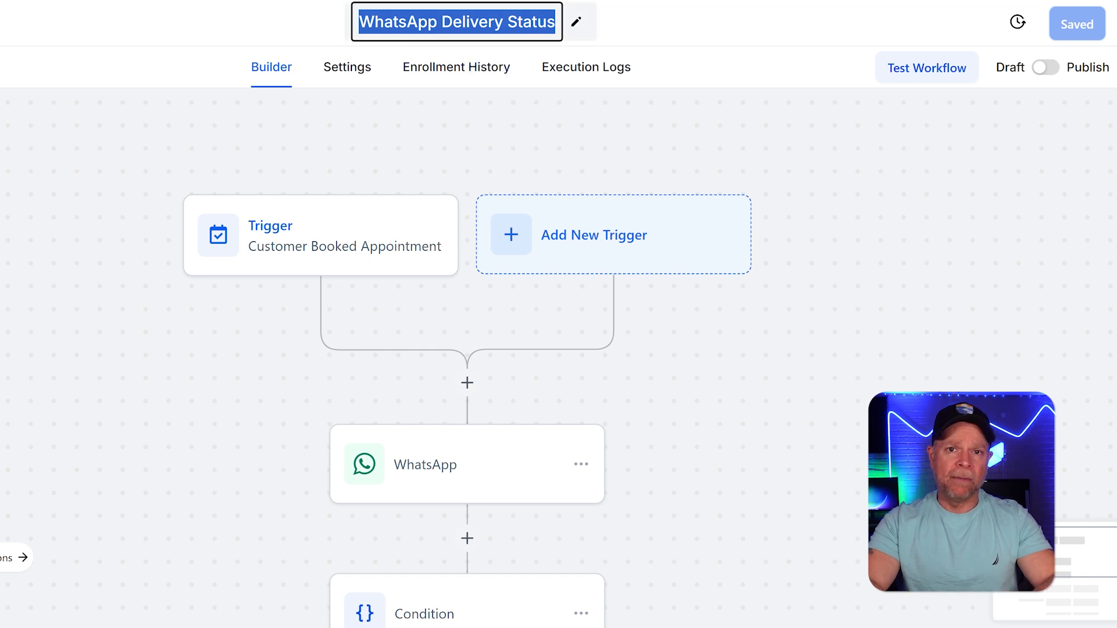
{"action": "type", "text": "WhatsApp Notification Flow"}
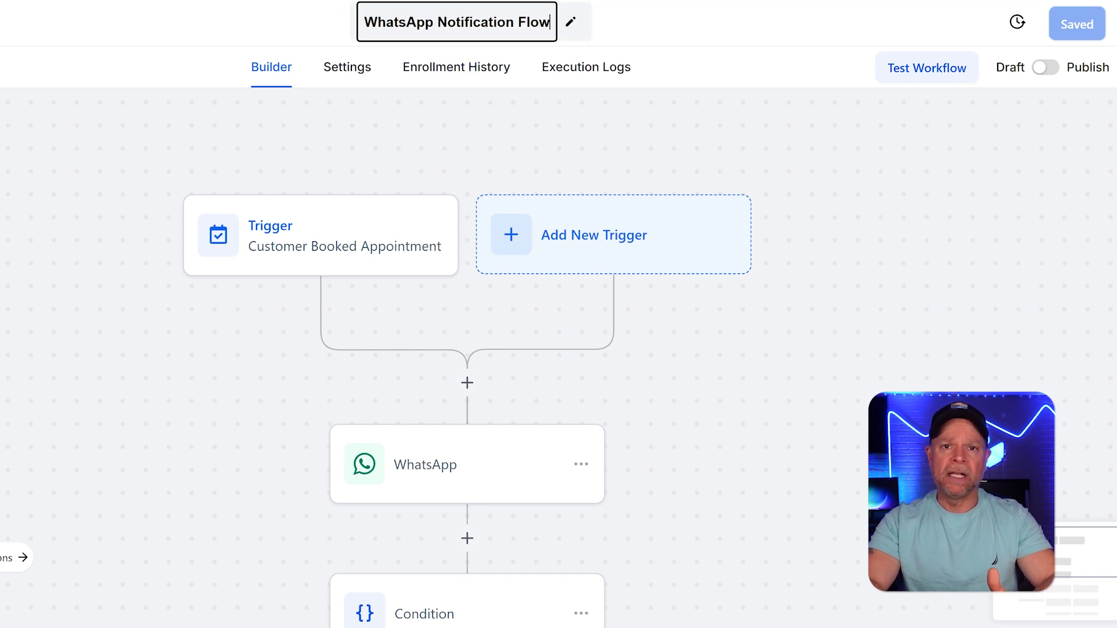
{"action": "left_click", "coordinate": [618, 23]}
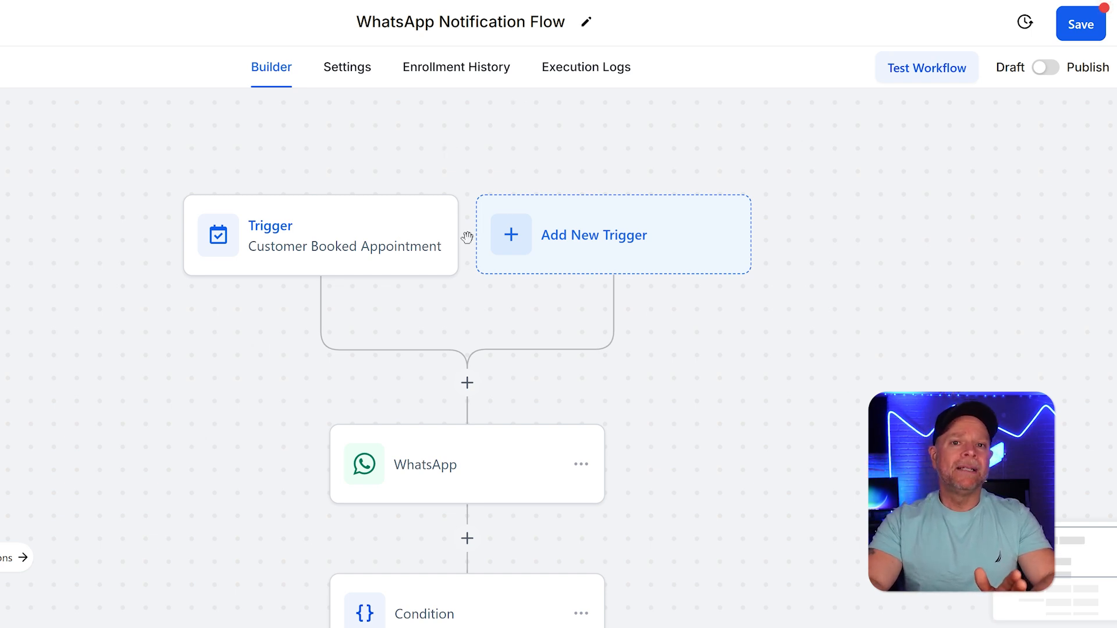
Look over the workflow's delivery branches and review the settings of the WhatsApp action.
{"action": "scroll", "coordinate": [616, 332], "scroll_direction": "down", "scroll_amount": 5}
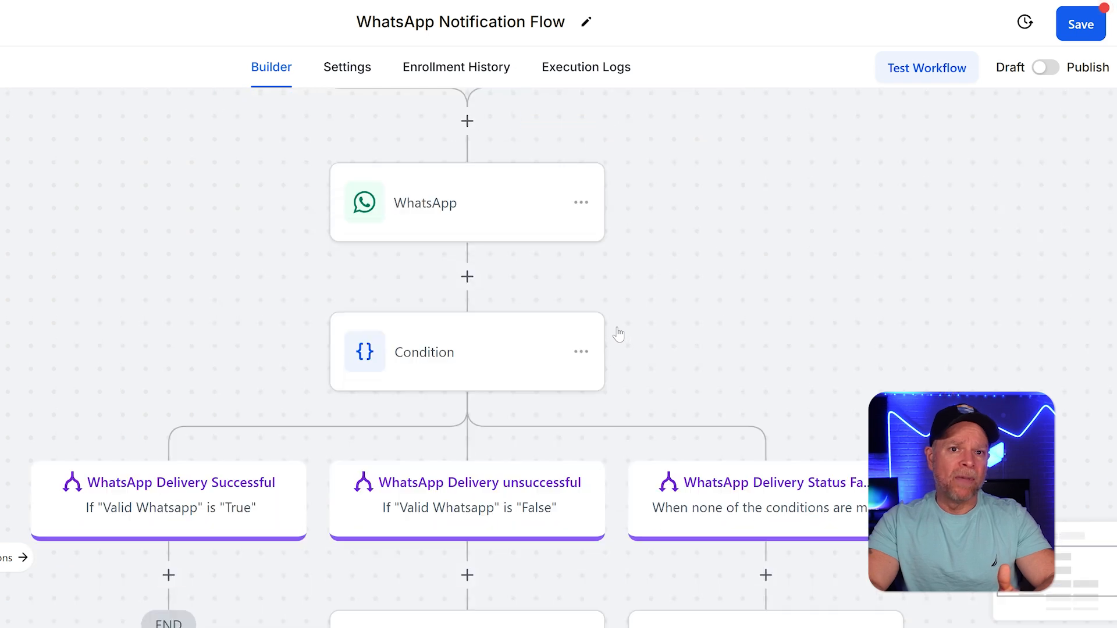
{"action": "scroll", "coordinate": [618, 333], "scroll_direction": "down", "scroll_amount": 3}
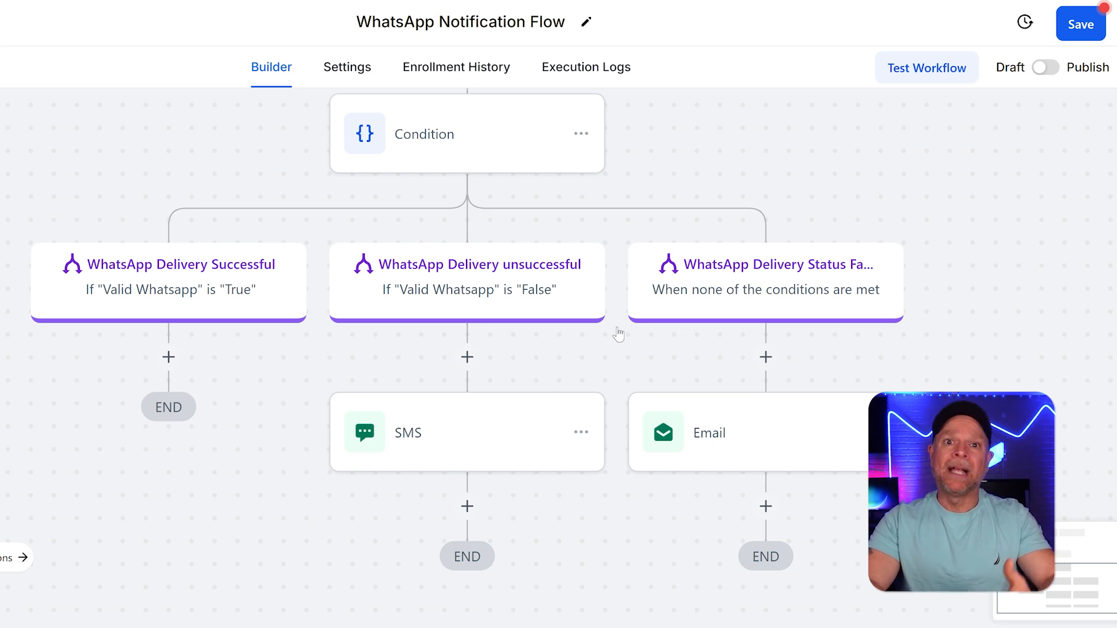
{"action": "left_click", "coordinate": [3, 472]}
{"action": "scroll", "coordinate": [467, 358], "scroll_direction": "up", "scroll_amount": 2}
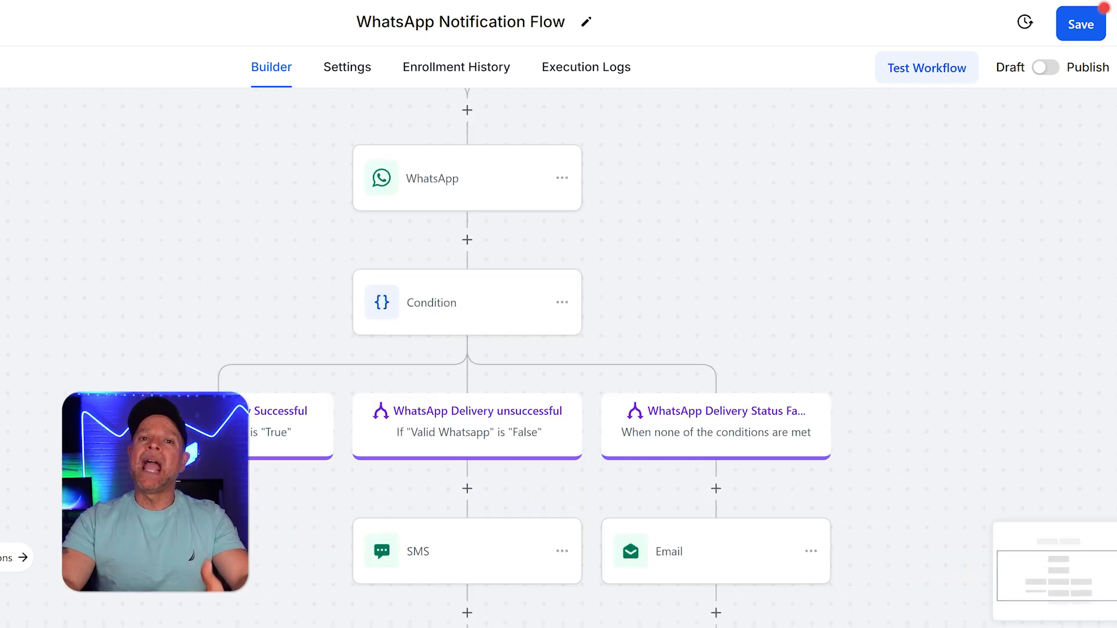
{"action": "scroll", "coordinate": [559, 349], "scroll_direction": "up", "scroll_amount": 3}
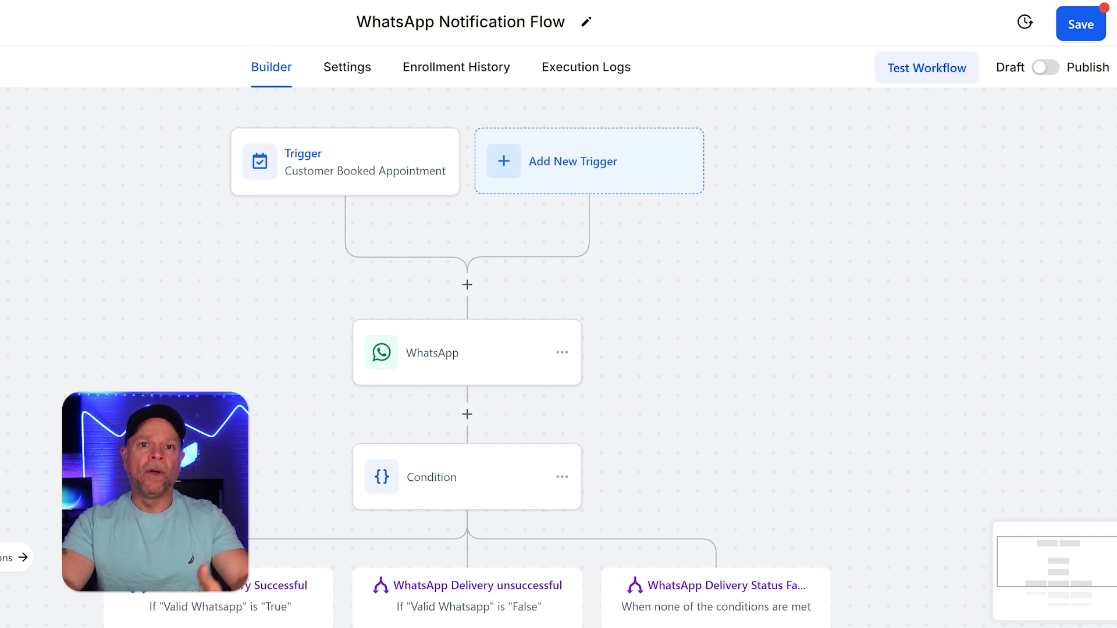
{"action": "left_click", "coordinate": [380, 184]}
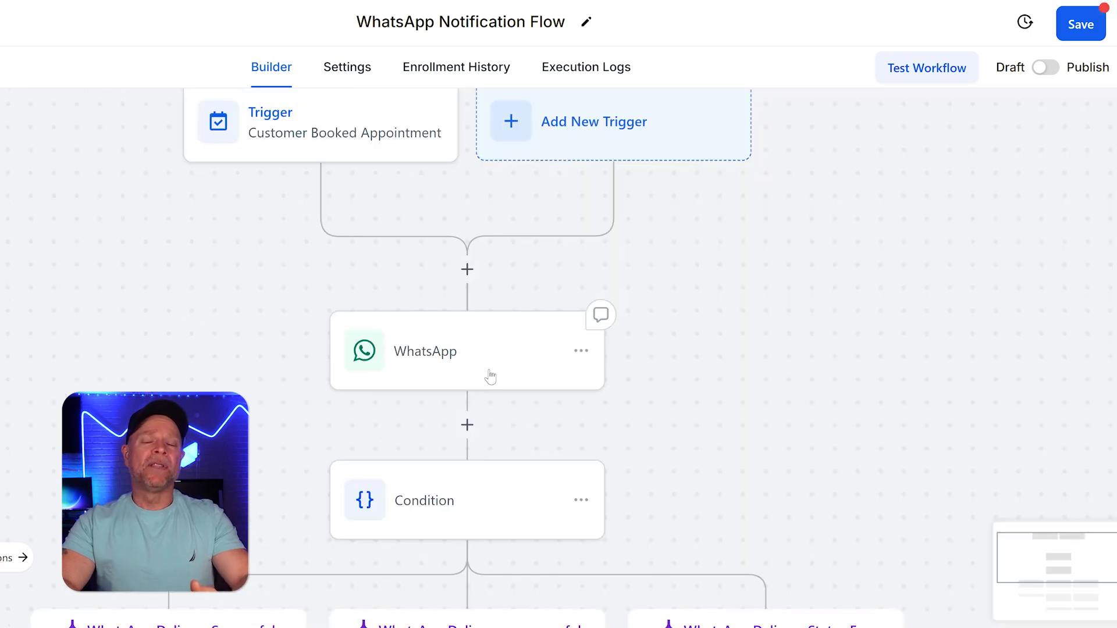
{"action": "left_click", "coordinate": [491, 377]}
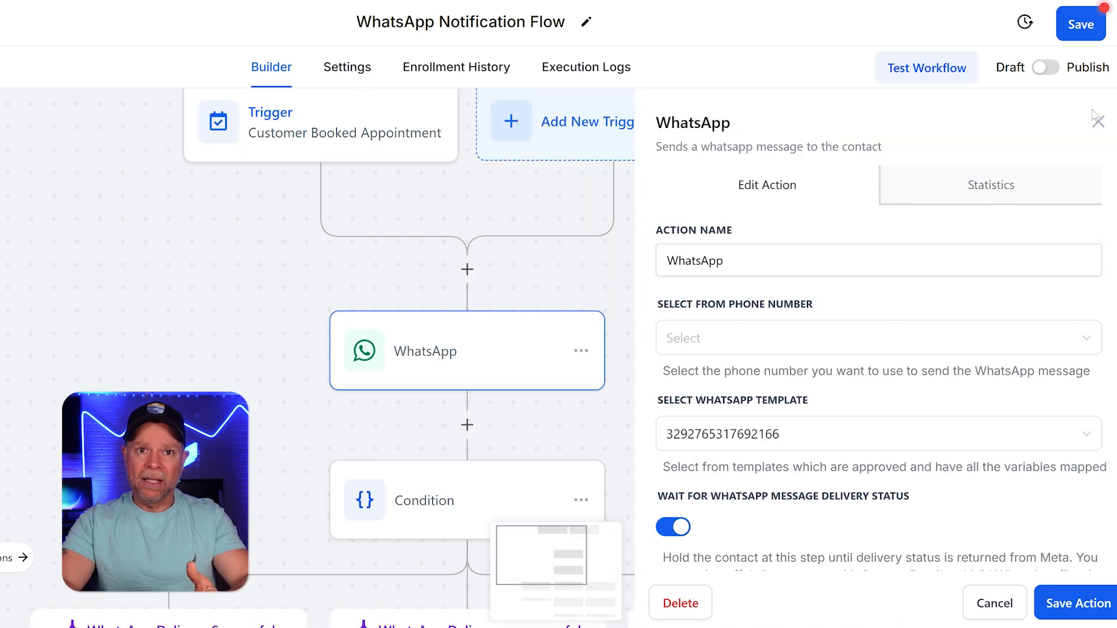
{"action": "left_click", "coordinate": [1098, 124]}
Review the Condition action's branches, including the None branch, and leave its settings without saving.
{"action": "scroll", "coordinate": [698, 346], "scroll_direction": "down", "scroll_amount": 2}
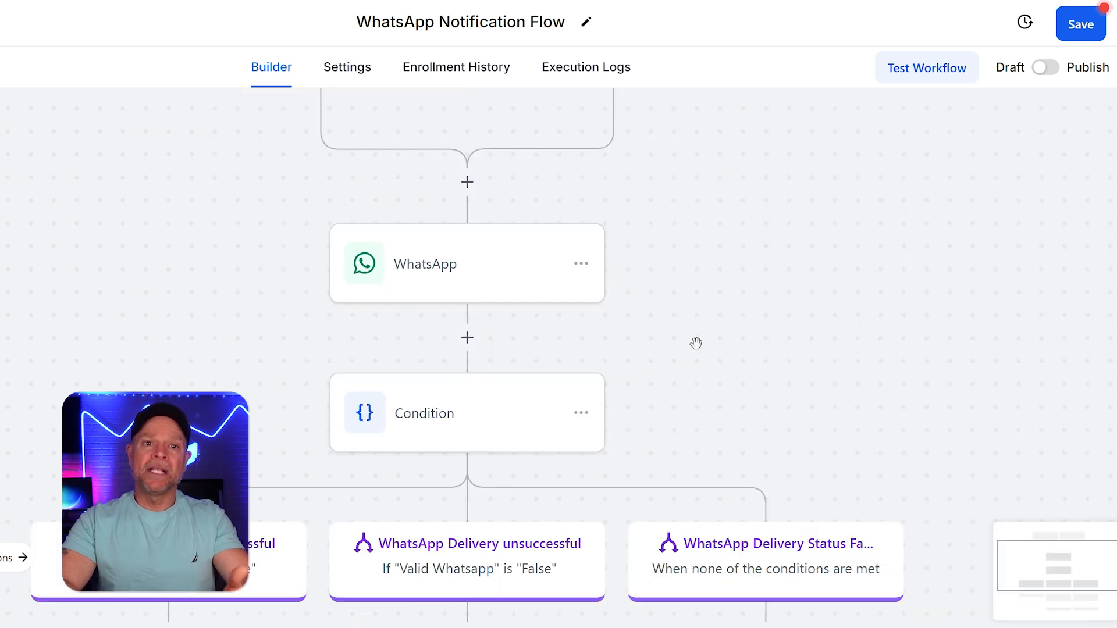
{"action": "scroll", "coordinate": [696, 344], "scroll_direction": "down", "scroll_amount": 2}
{"action": "left_click", "coordinate": [498, 338]}
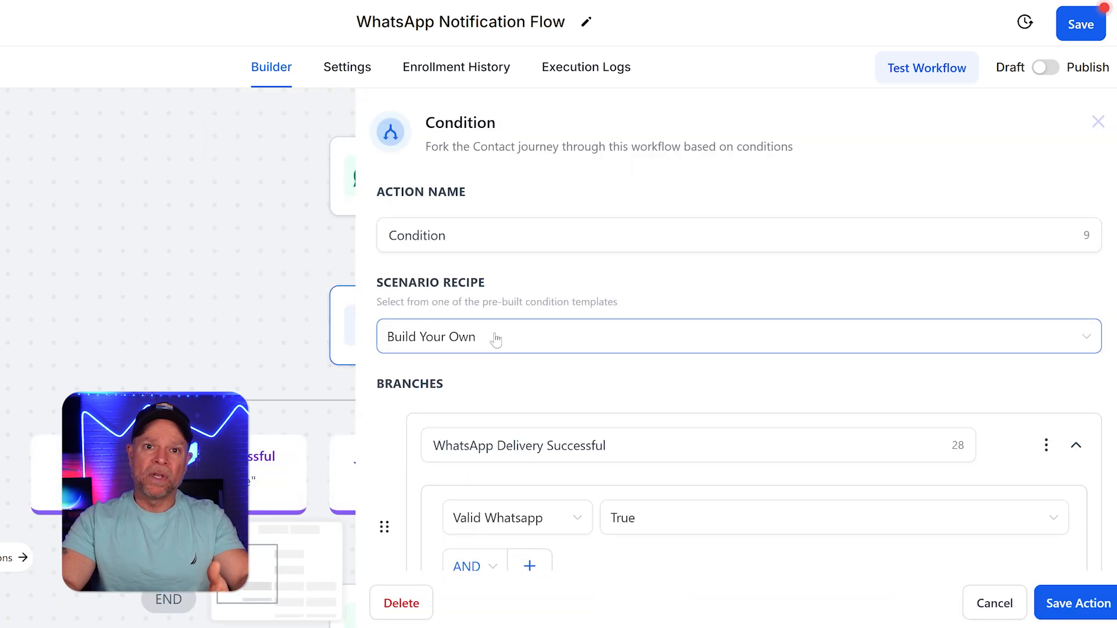
{"action": "scroll", "coordinate": [623, 349], "scroll_direction": "down", "scroll_amount": 9}
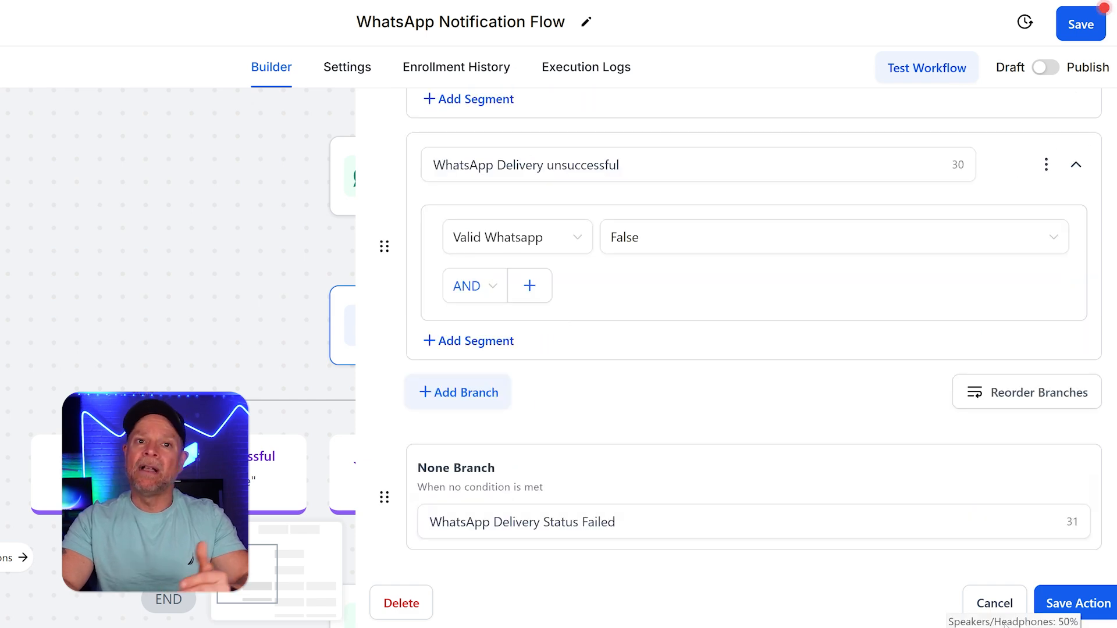
{"action": "left_click", "coordinate": [995, 605]}
Review the SMS action under the WhatsApp Delivery unsuccessful branch and close its settings.
{"action": "scroll", "coordinate": [705, 414], "scroll_direction": "down", "scroll_amount": 2}
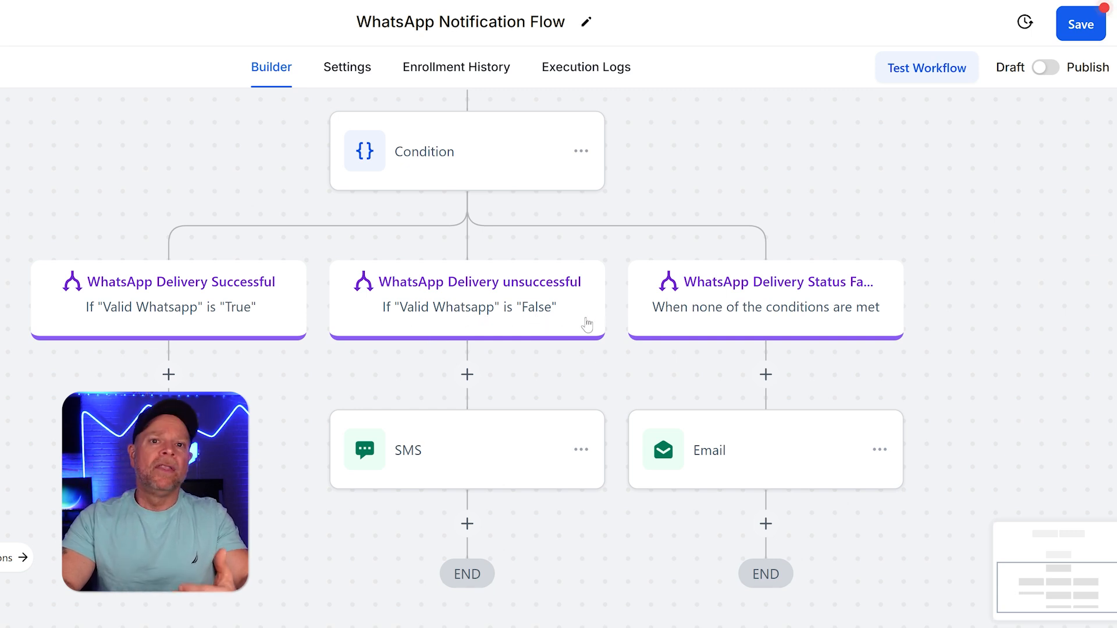
{"action": "left_click", "coordinate": [474, 462]}
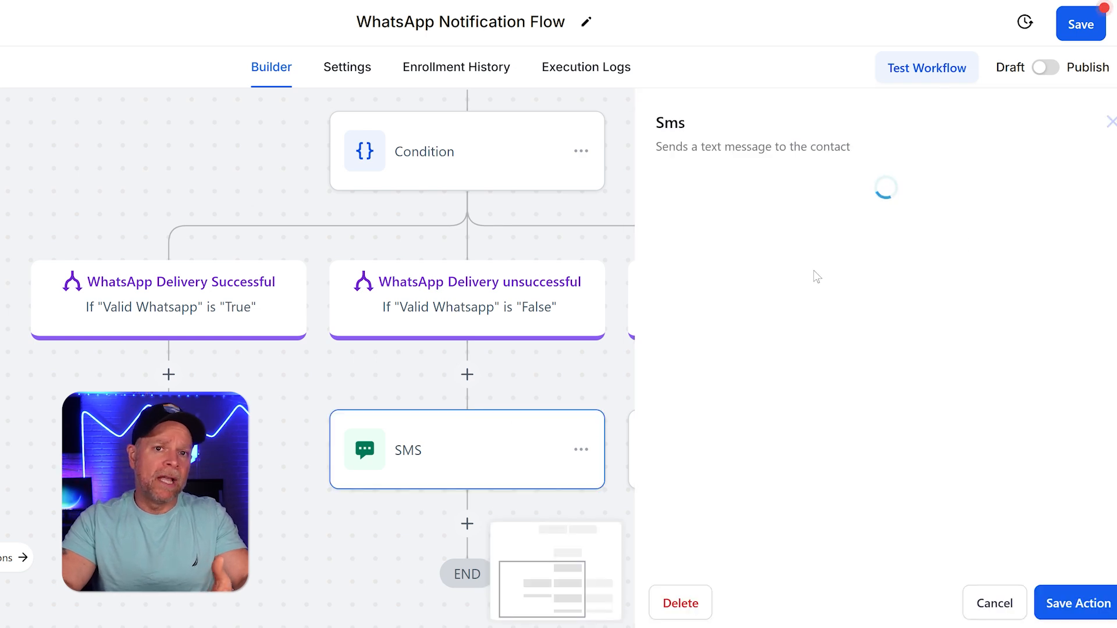
{"action": "scroll", "coordinate": [873, 349], "scroll_direction": "down", "scroll_amount": 4}
{"action": "scroll", "coordinate": [872, 349], "scroll_direction": "up", "scroll_amount": 1}
{"action": "scroll", "coordinate": [963, 218], "scroll_direction": "up", "scroll_amount": 4}
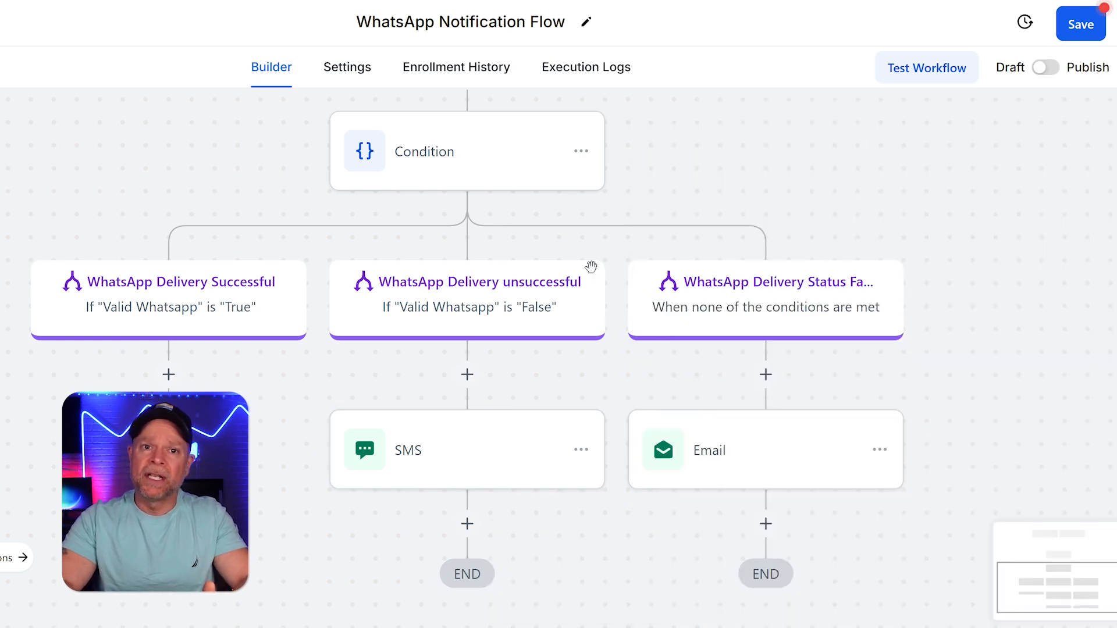
{"action": "left_click", "coordinate": [1101, 126]}
Review the Email action's subject and message under the WhatsApp delivery status failed branch, and close it without saving.
{"action": "scroll", "coordinate": [950, 307], "scroll_direction": "down", "scroll_amount": 1}
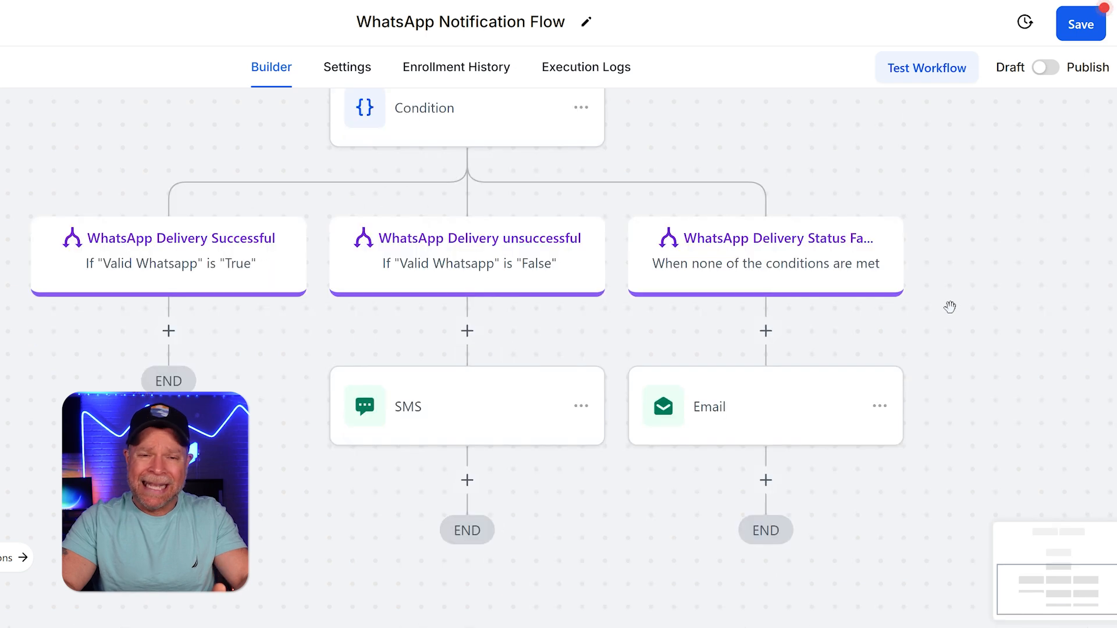
{"action": "scroll", "coordinate": [949, 307], "scroll_direction": "down", "scroll_amount": 1}
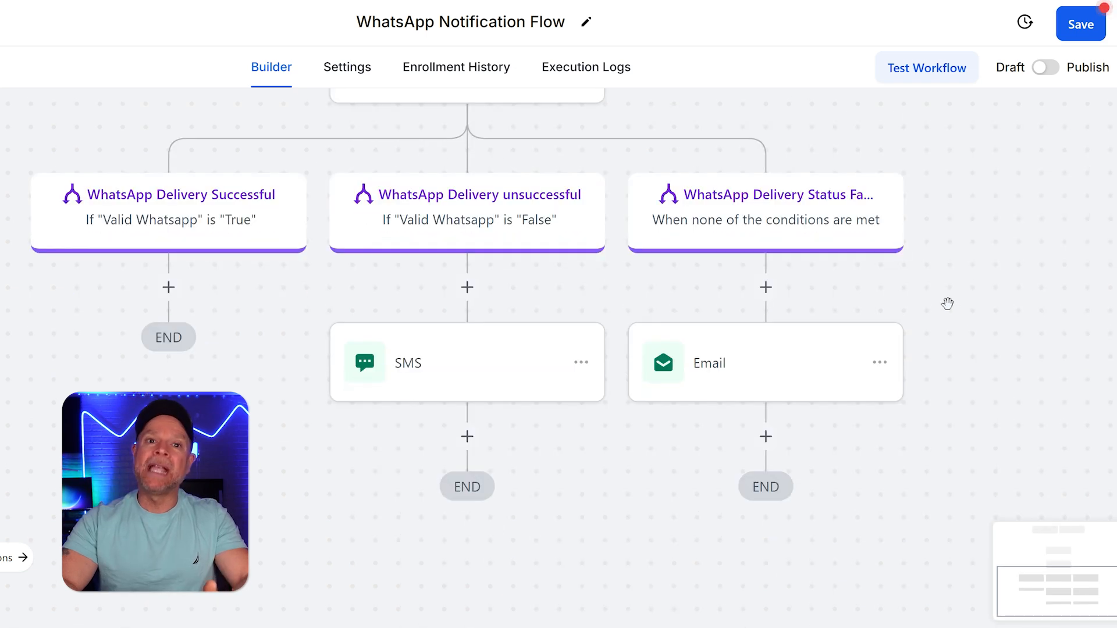
{"action": "left_click", "coordinate": [762, 377]}
{"action": "scroll", "coordinate": [818, 349], "scroll_direction": "down", "scroll_amount": 9}
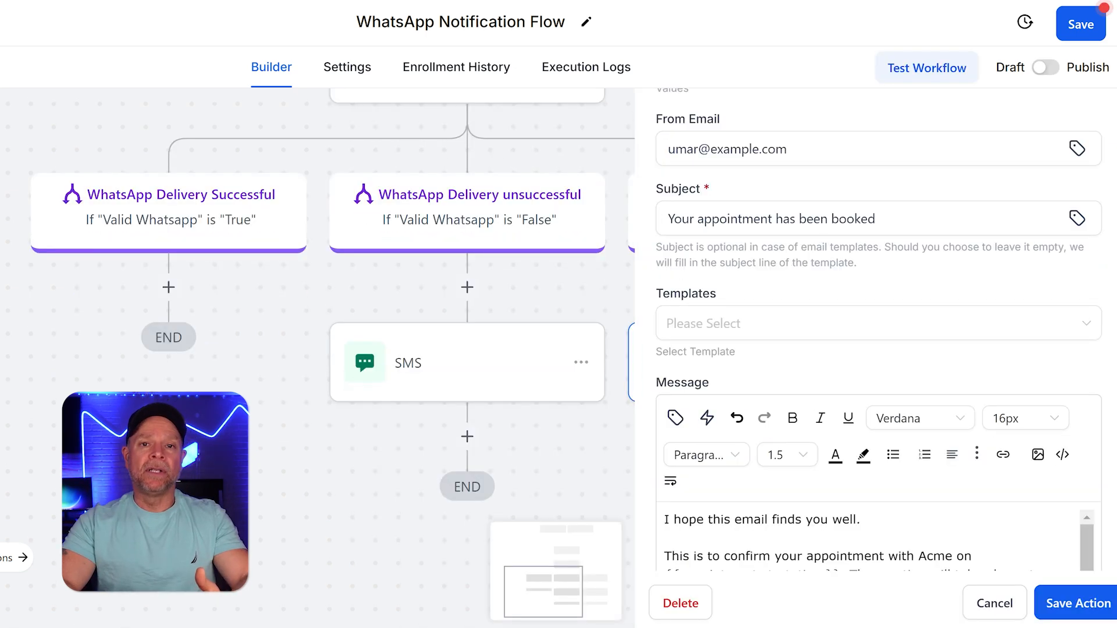
{"action": "scroll", "coordinate": [878, 349], "scroll_direction": "down", "scroll_amount": 2}
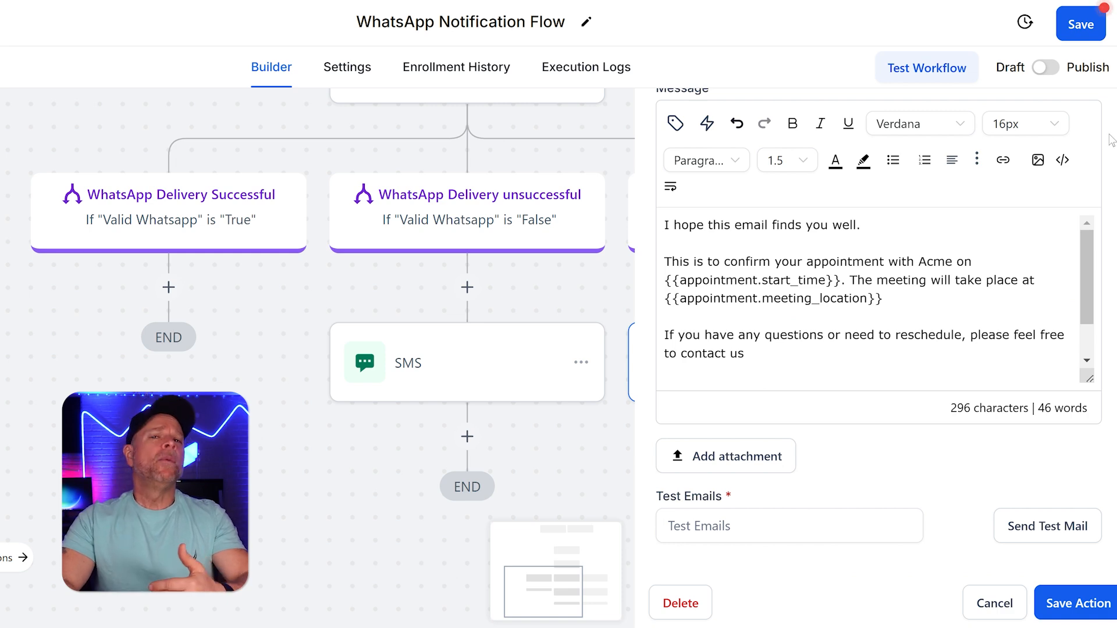
{"action": "left_click", "coordinate": [1010, 600]}
Review the settings of the Customer Booked Appointment trigger and close them.
{"action": "scroll", "coordinate": [859, 413], "scroll_direction": "down", "scroll_amount": 2}
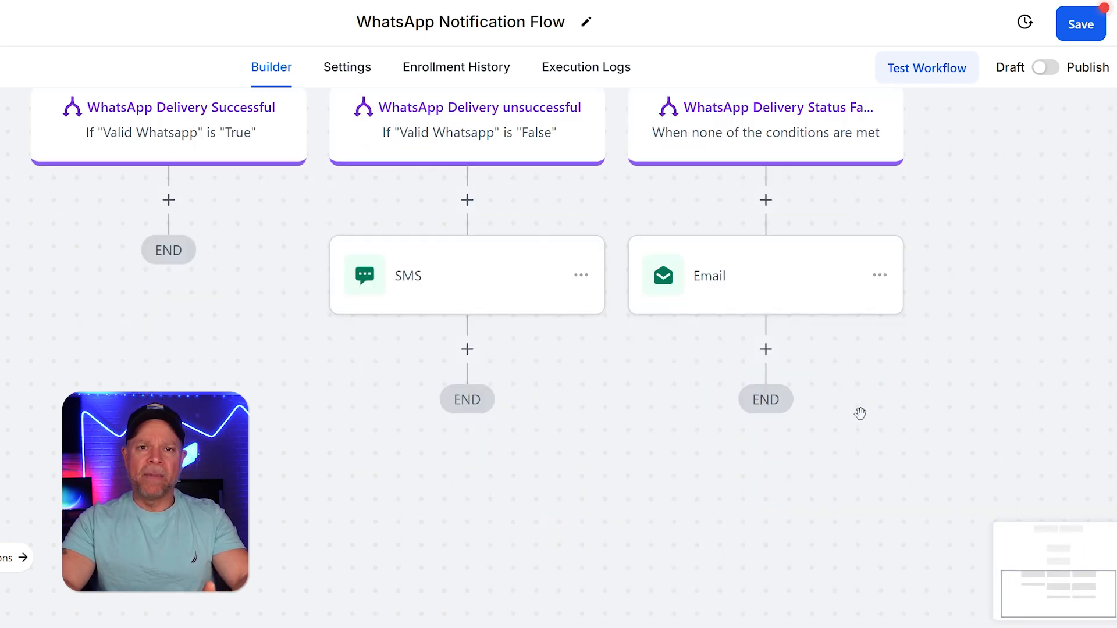
{"action": "scroll", "coordinate": [860, 413], "scroll_direction": "up", "scroll_amount": 4}
{"action": "key", "text": "ctrl+minus"}
{"action": "key", "text": "ctrl+minus"}
{"action": "scroll", "coordinate": [416, 291], "scroll_direction": "up", "scroll_amount": 5}
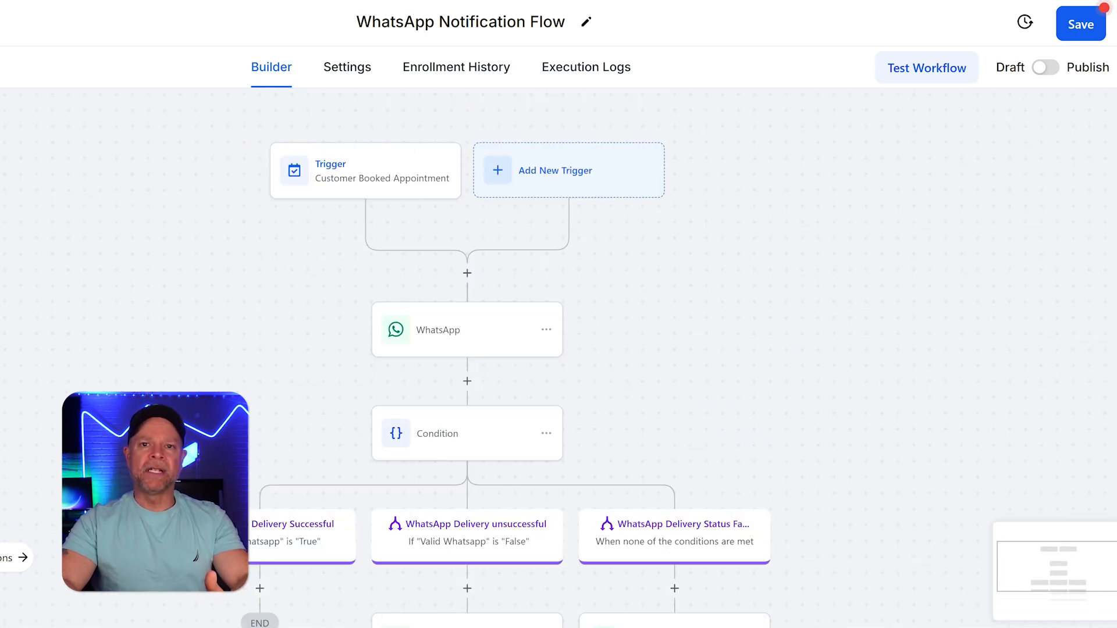
{"action": "left_click", "coordinate": [384, 175]}
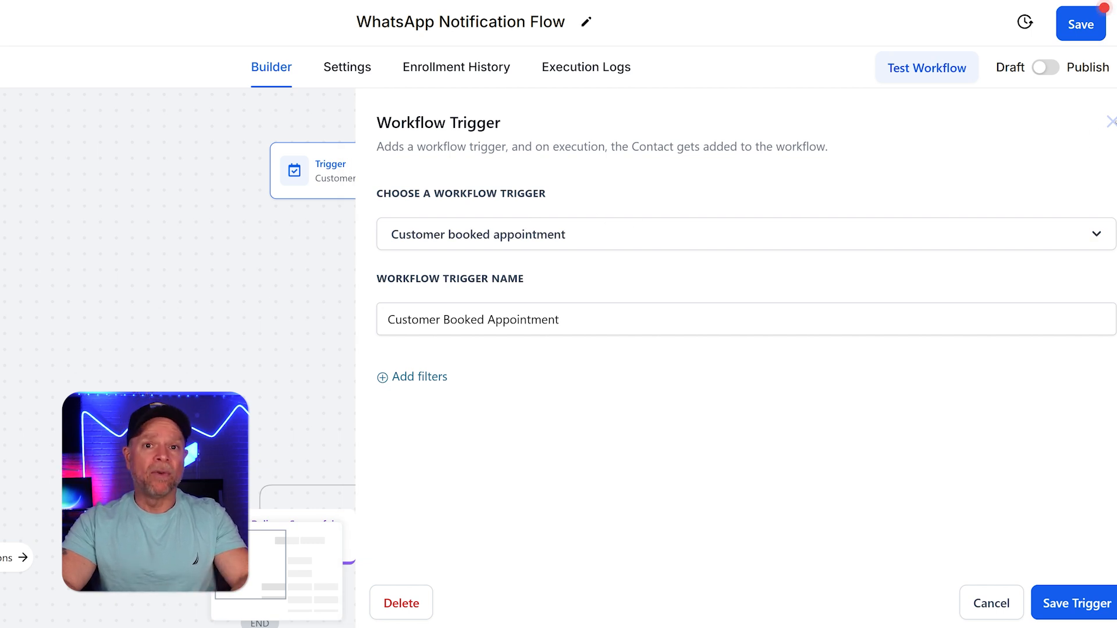
{"action": "left_click", "coordinate": [1110, 121]}
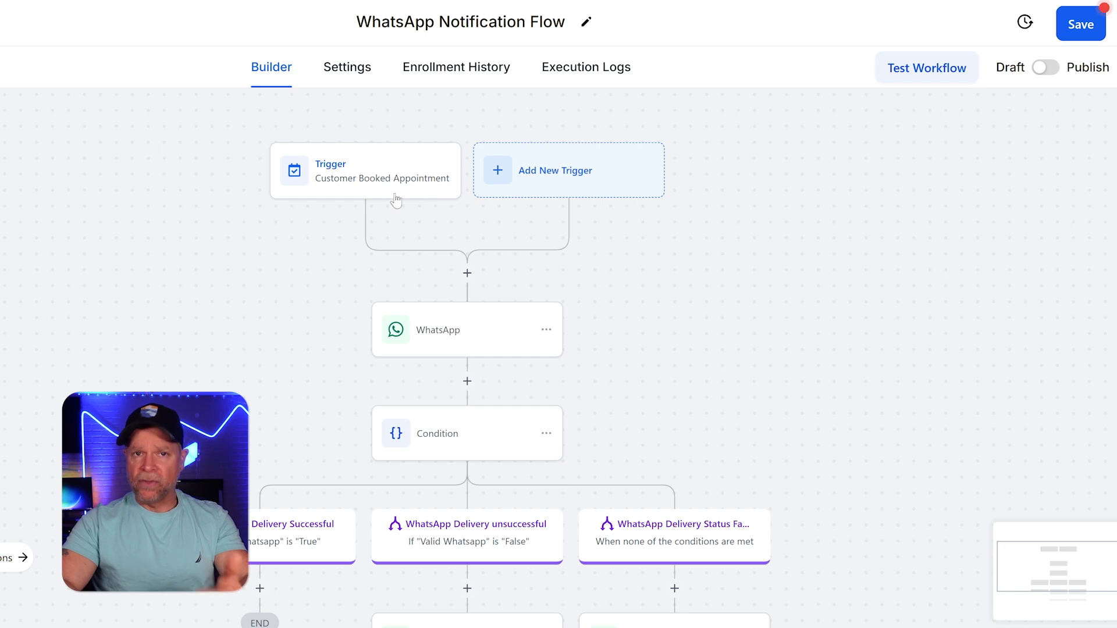
Review the WhatsApp action's phone number, template and delivery status wait settings, and close them without saving.
{"action": "scroll", "coordinate": [524, 273], "scroll_direction": "down", "scroll_amount": 1}
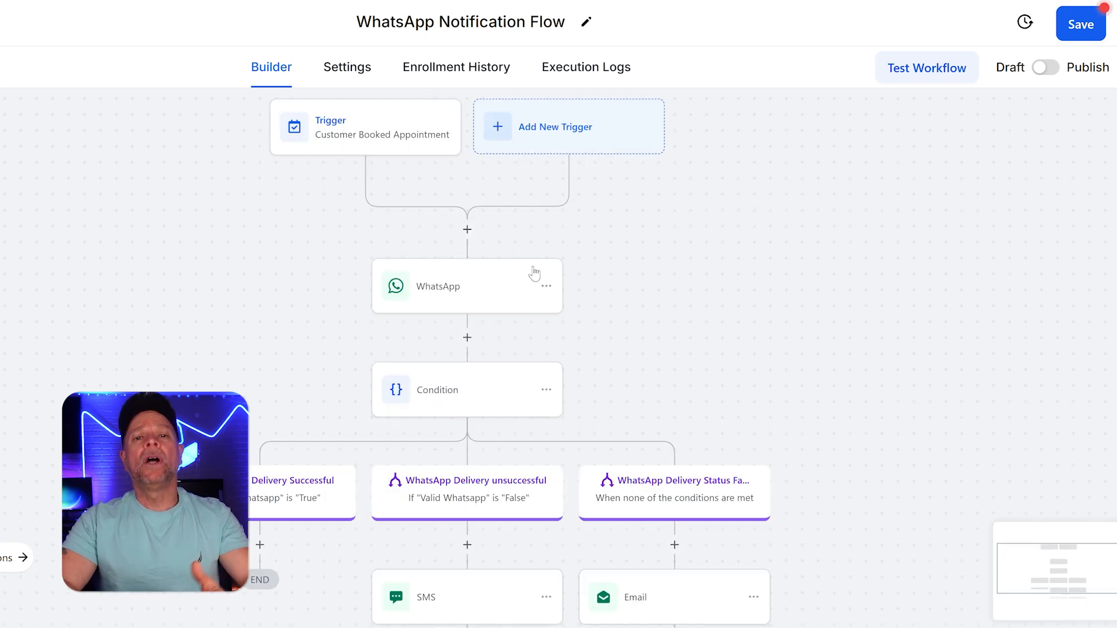
{"action": "left_click", "coordinate": [481, 284]}
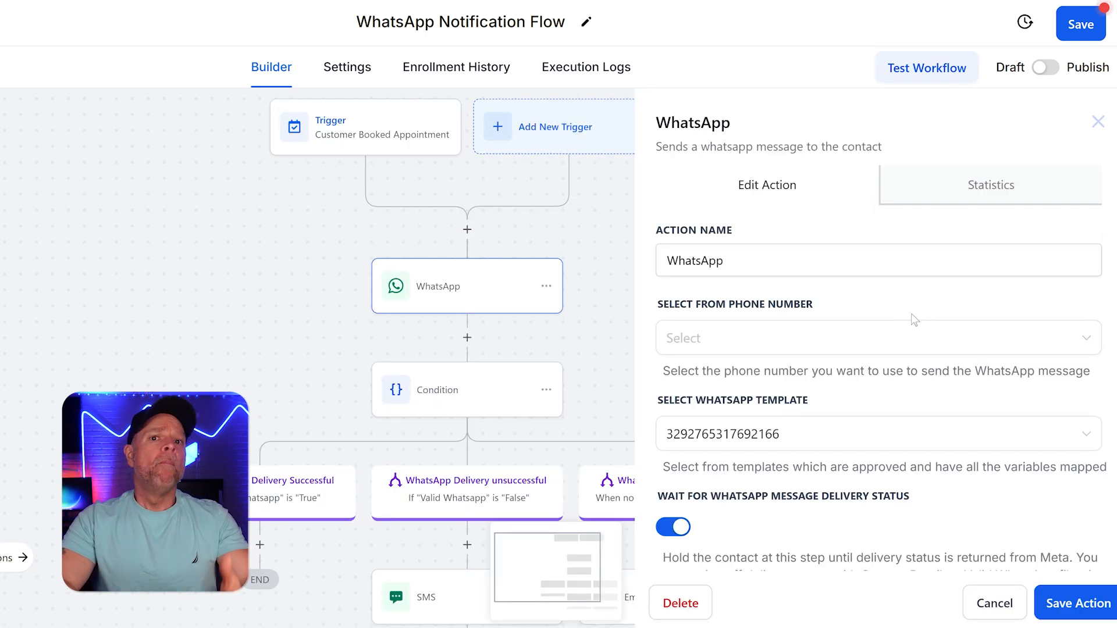
{"action": "scroll", "coordinate": [913, 316], "scroll_direction": "down", "scroll_amount": 1}
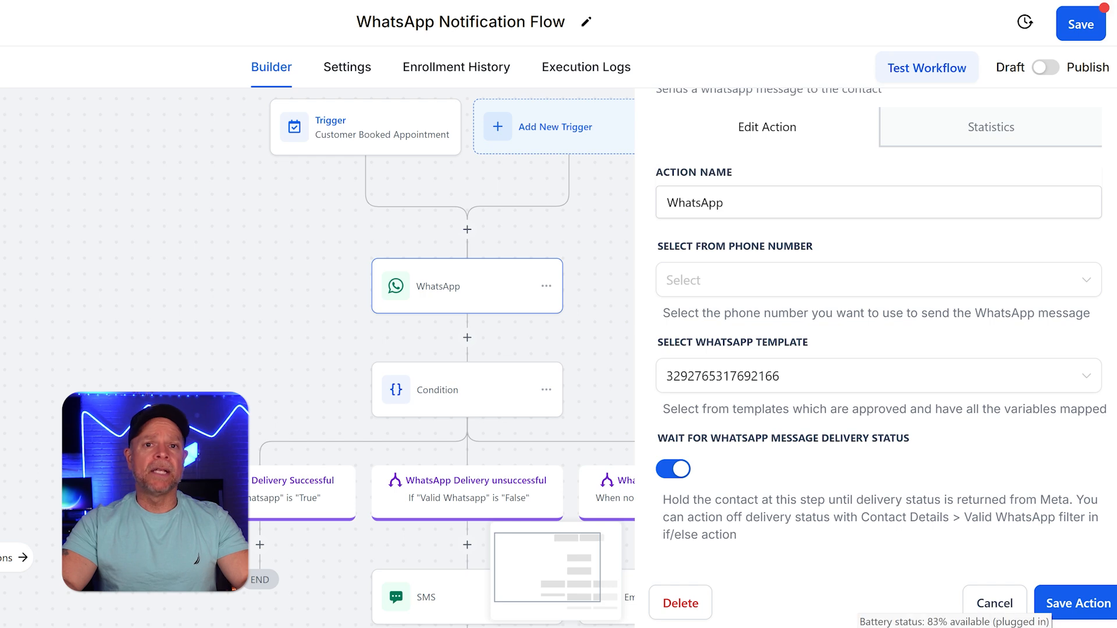
{"action": "left_click", "coordinate": [992, 602]}
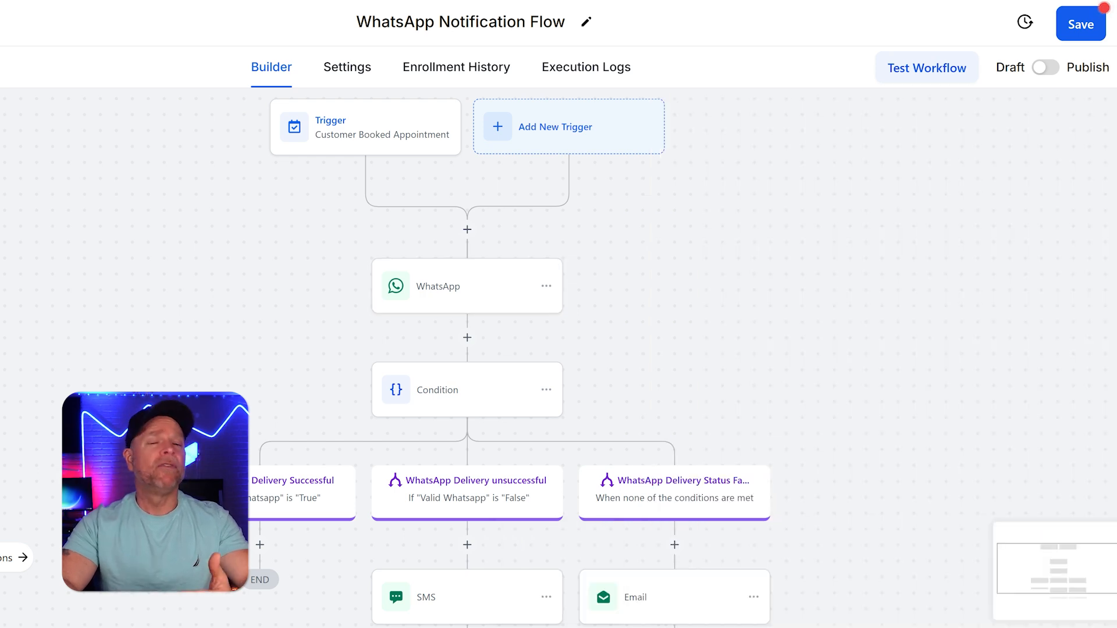
Switch the WhatsApp Notification Flow workflow from Draft to Publish.
{"action": "scroll", "coordinate": [648, 314], "scroll_direction": "down", "scroll_amount": 3}
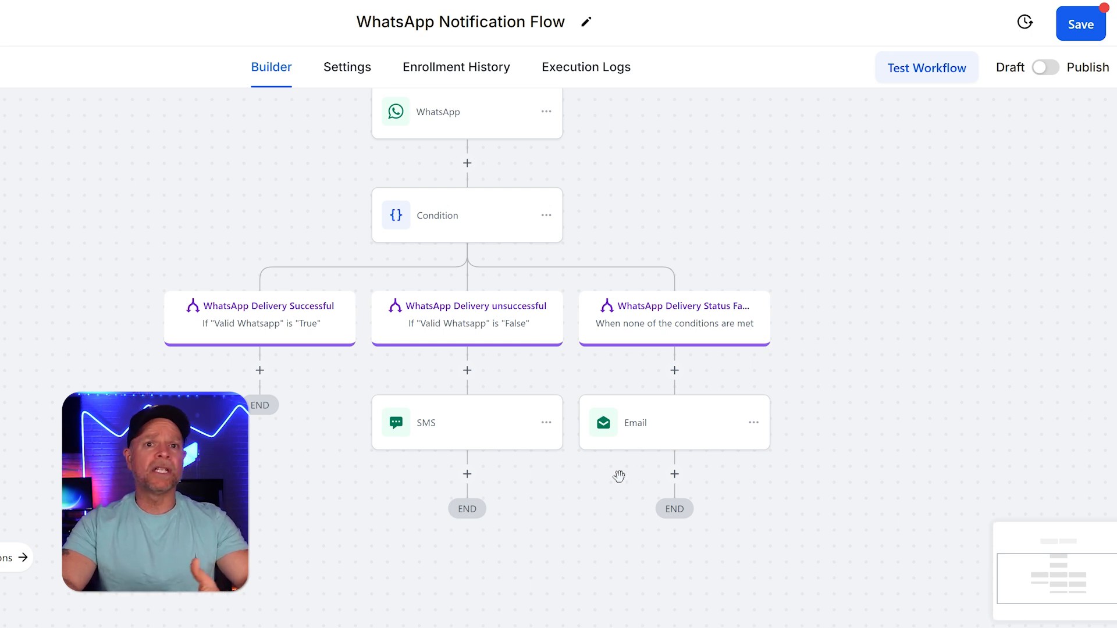
{"action": "left_click", "coordinate": [1047, 68]}
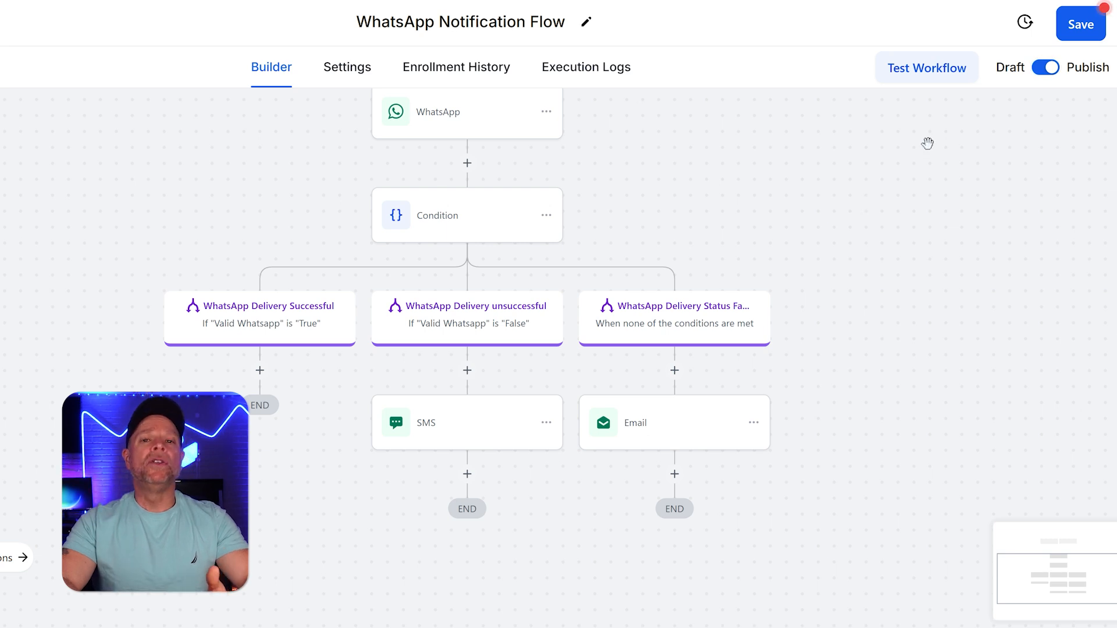
{"action": "left_click", "coordinate": [931, 69]}
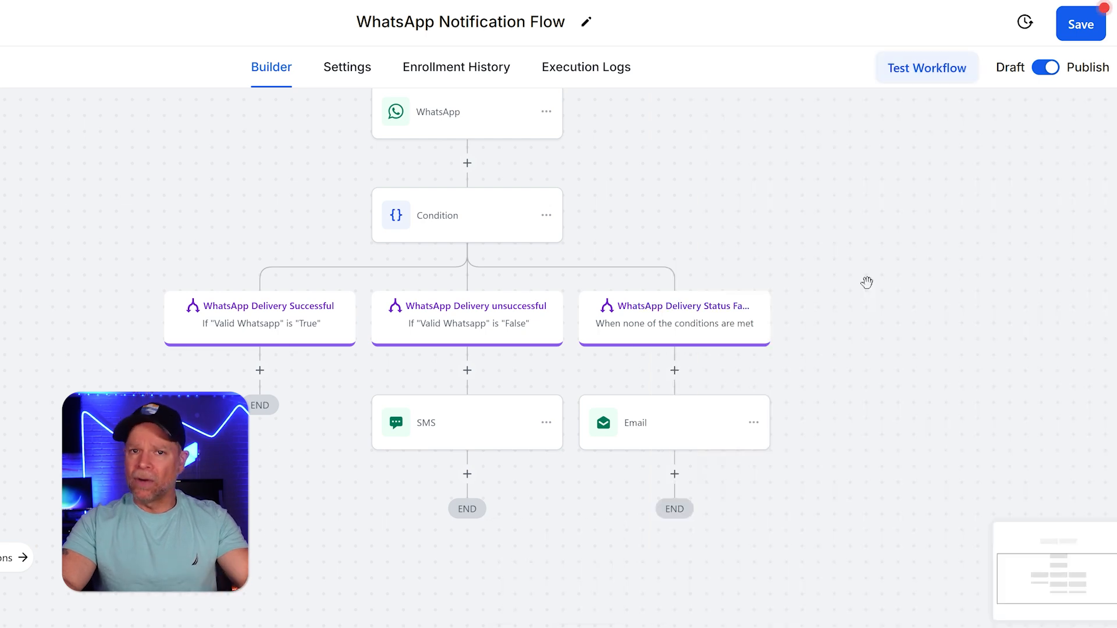
{"action": "scroll", "coordinate": [832, 276], "scroll_direction": "down", "scroll_amount": 2}
{"action": "scroll", "coordinate": [831, 275], "scroll_direction": "down", "scroll_amount": 2}
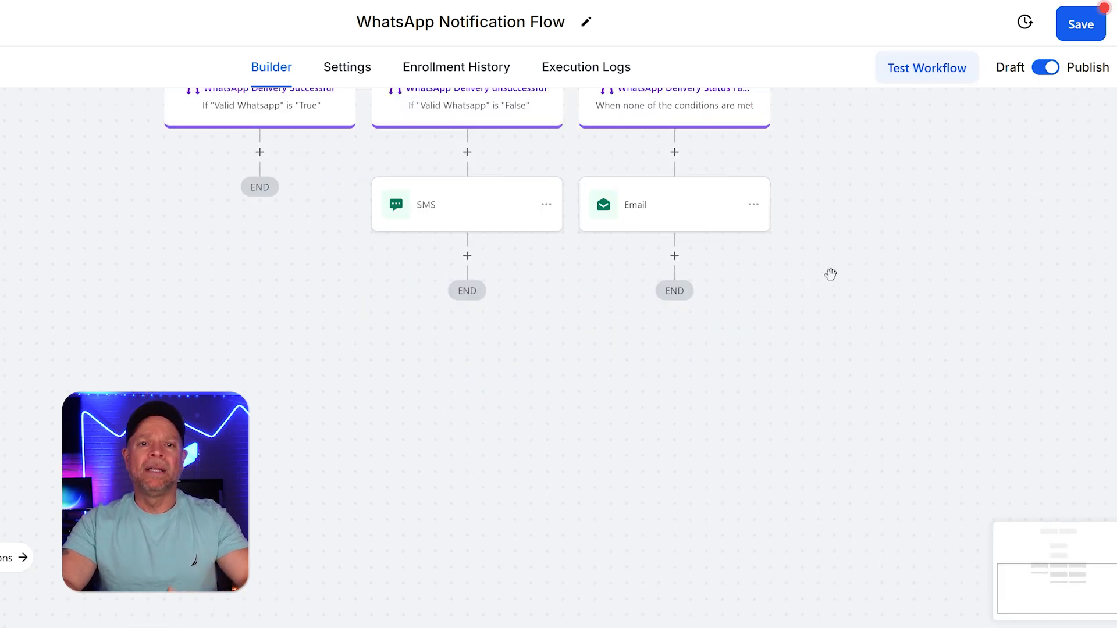
{"action": "scroll", "coordinate": [829, 273], "scroll_direction": "up", "scroll_amount": 6}
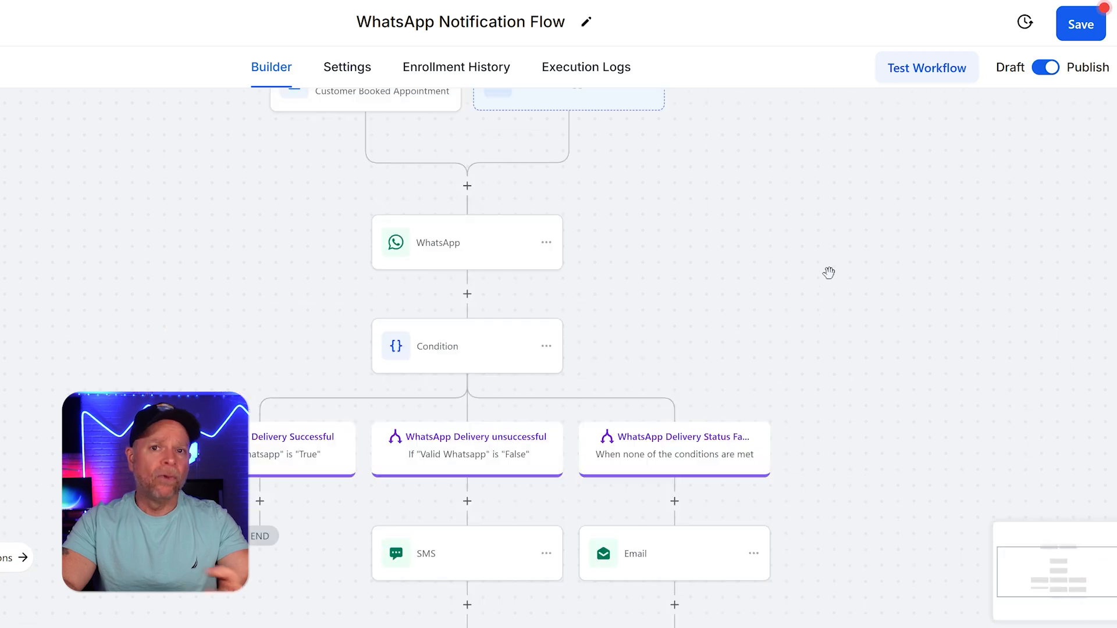